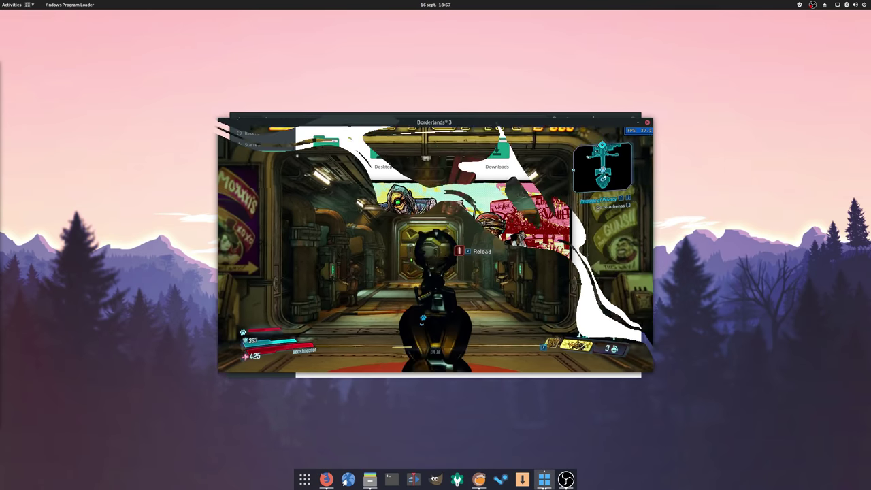
key("w")
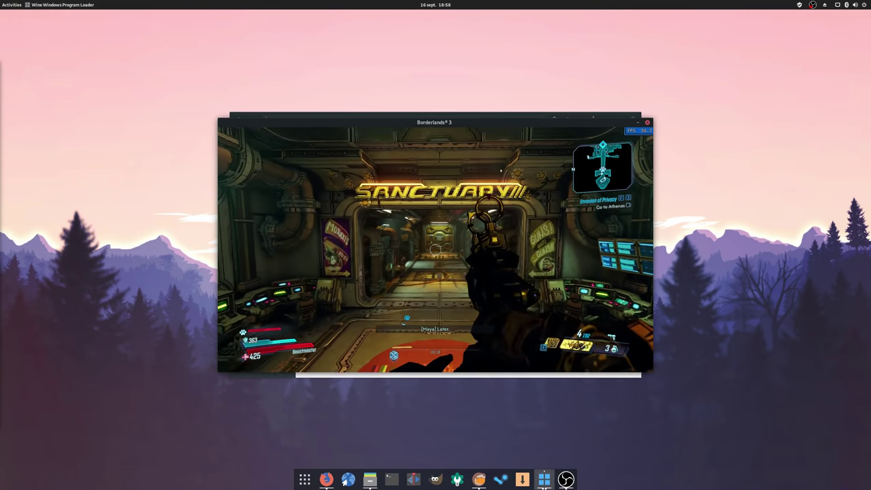
key("w")
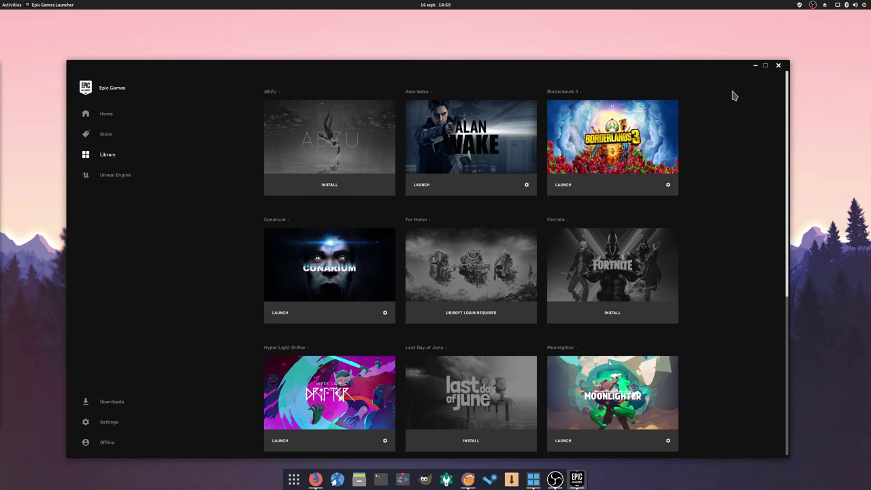
Step: Minimize the Epic Games Launcher and review the installation instructions for each Linux distribution on the Lutris downloads page
left_click(755, 65)
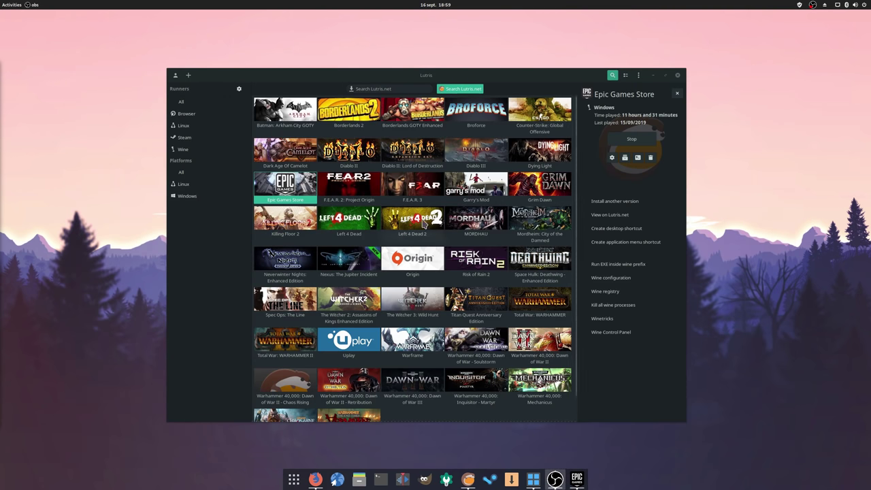
left_click(665, 74)
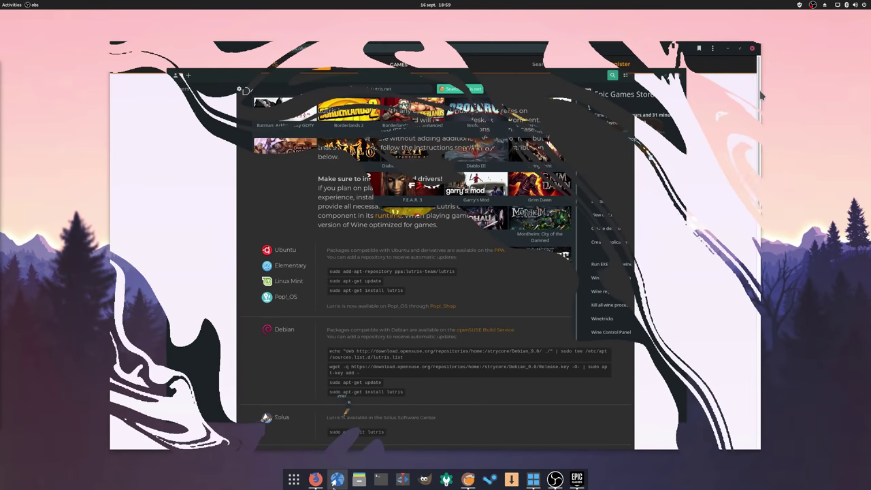
scroll(760, 93, "down", 3)
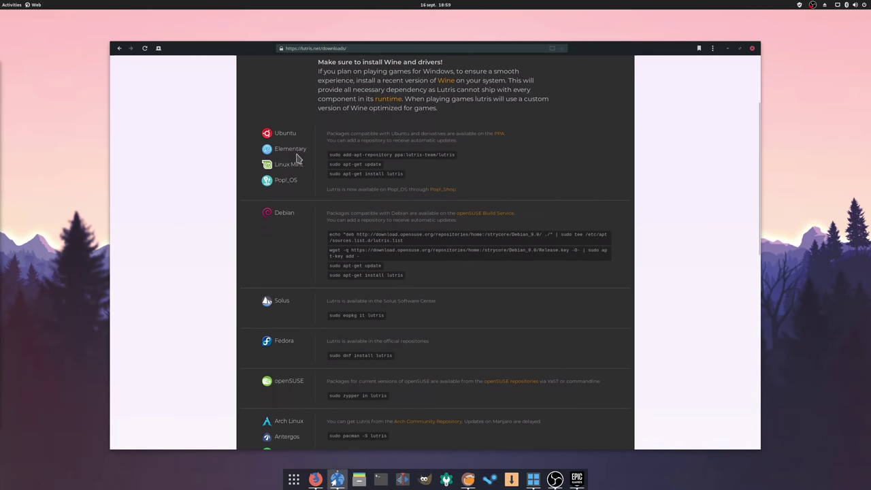
scroll(295, 252, "down", 2)
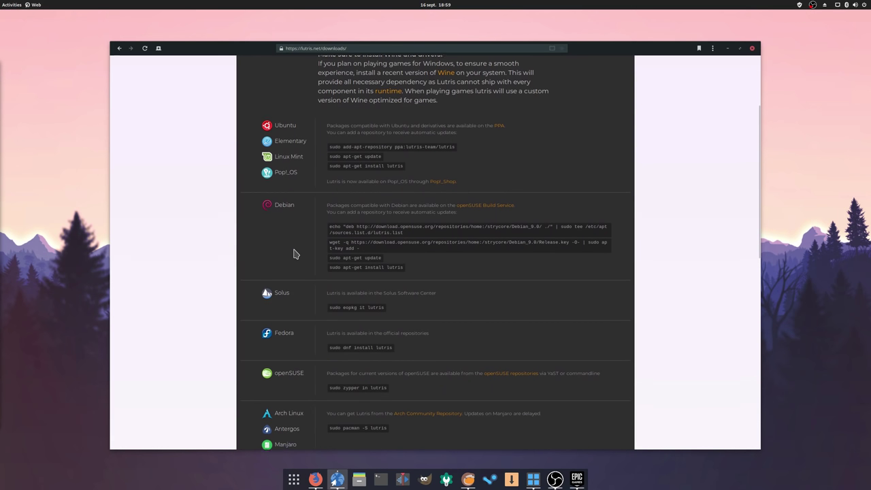
scroll(296, 253, "down", 5)
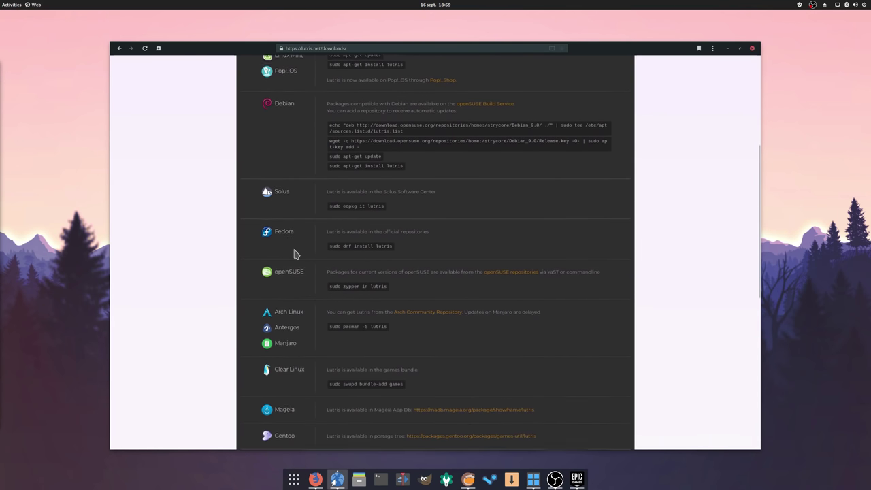
scroll(296, 254, "down", 7)
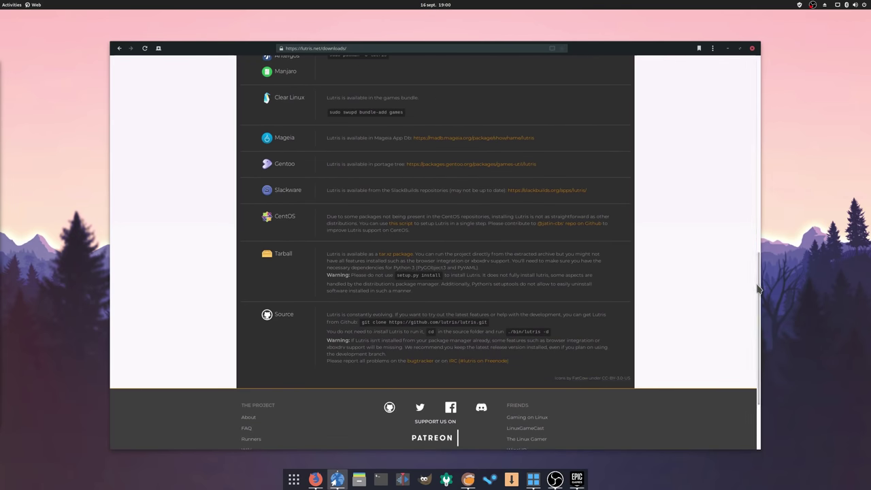
left_click_drag(757, 287, 755, 83)
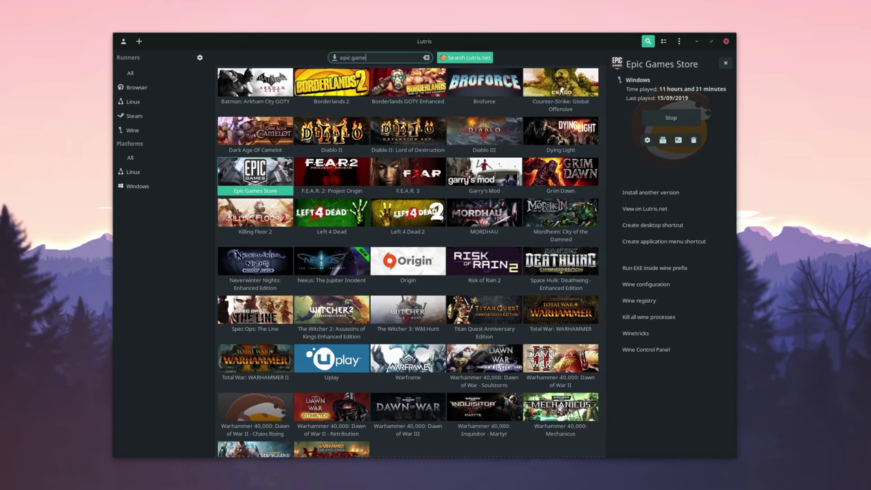
Step: Search Lutris for "epic games store" and select the Epic Games Store entry
type("s store")
double_click(378, 57)
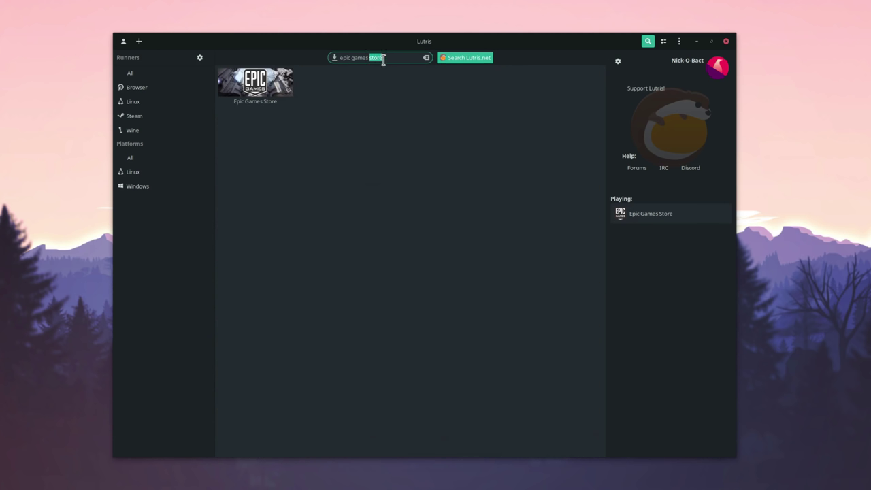
left_click(255, 88)
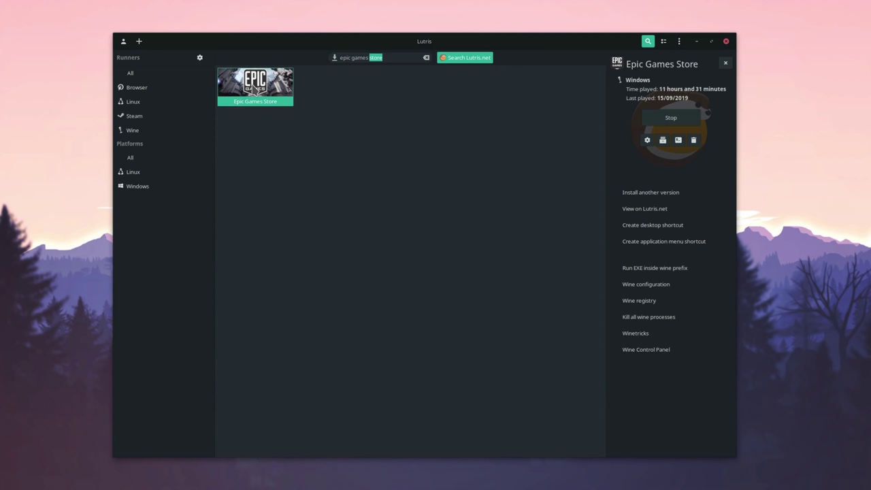
Step: Open the installer for the Latest version of Epic Games Store and check its installation directory path
left_click(644, 194)
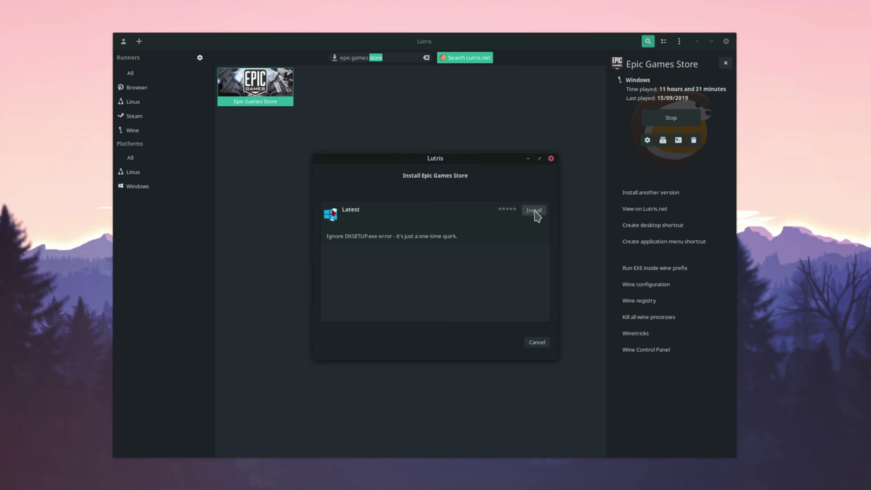
left_click(535, 212)
left_click_drag(426, 222, 327, 225)
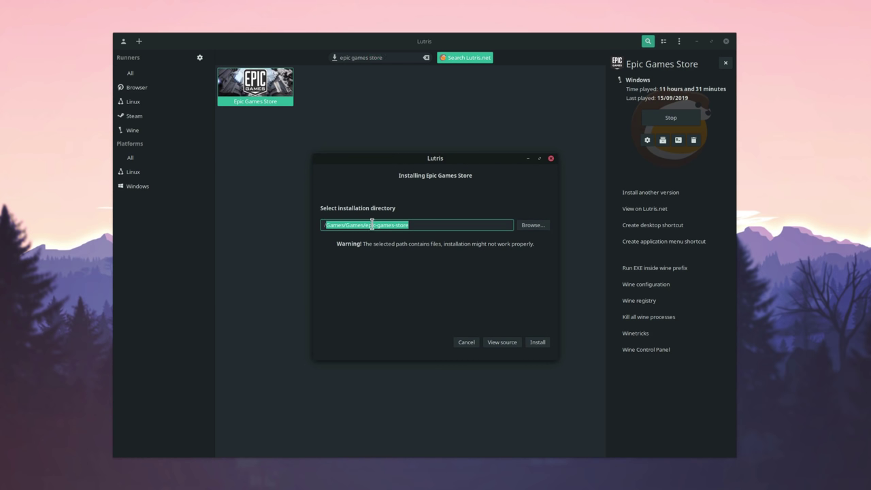
left_click(429, 223)
left_click_drag(429, 224, 306, 227)
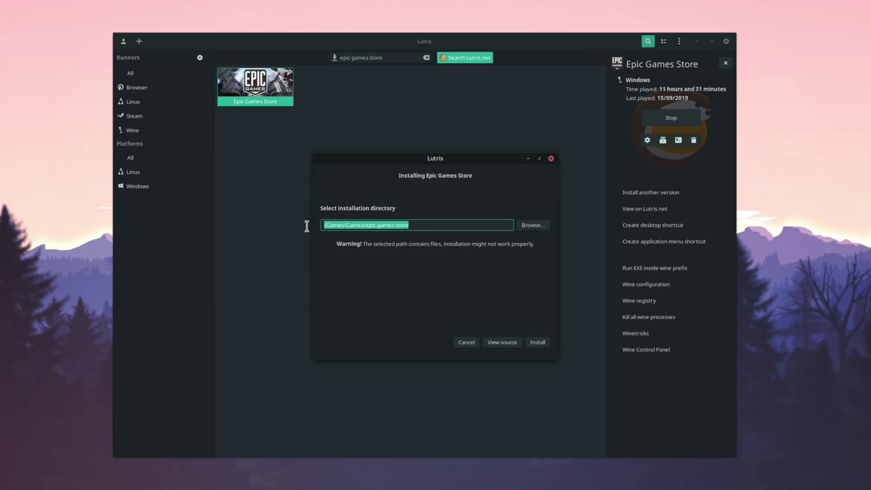
left_click(435, 227)
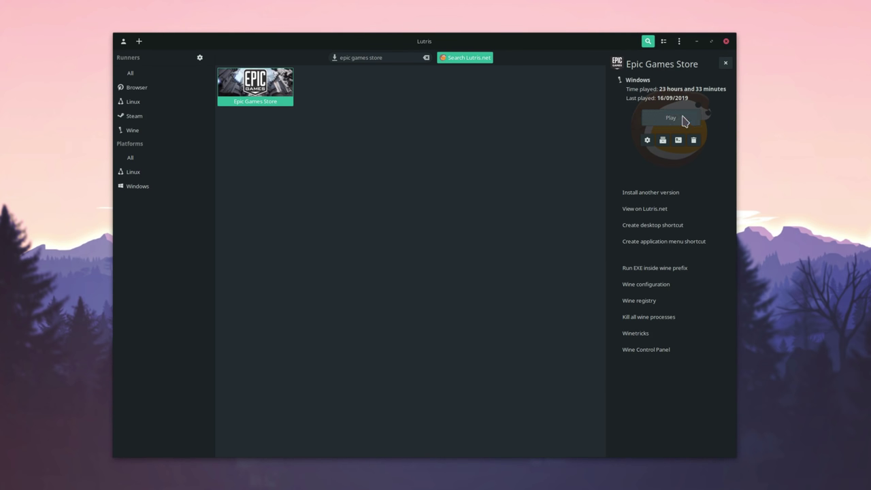
Step: Switch to the Epic Games Launcher and continue past the mature content notice on the game's store page
left_click(696, 42)
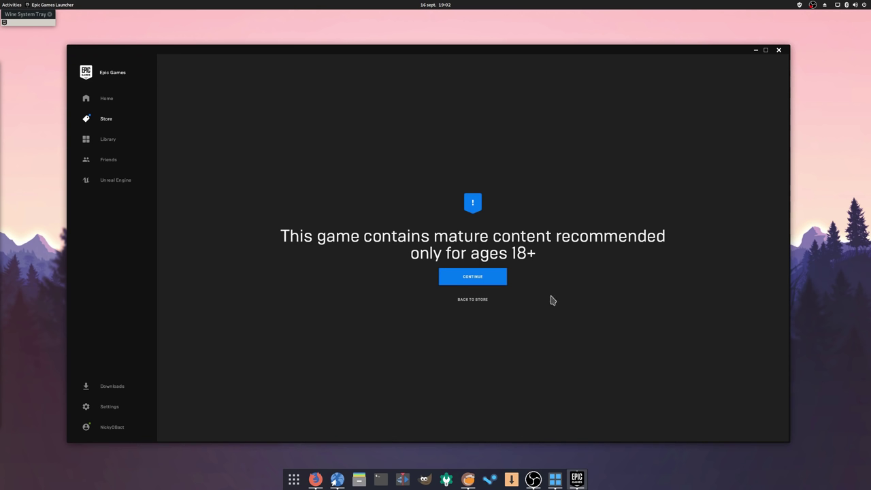
left_click(485, 282)
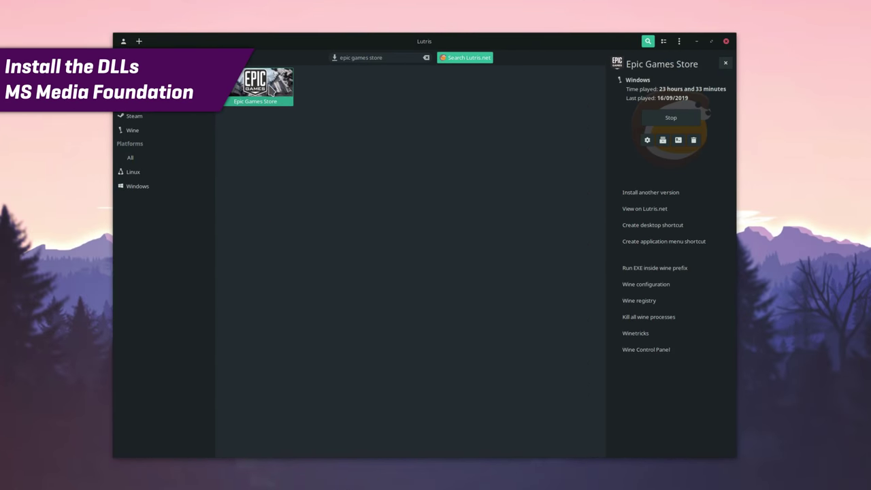
Step: Examine the runner, game and system options in the Epic Games Store configuration in Lutris, and close it without saving
right_click(271, 89)
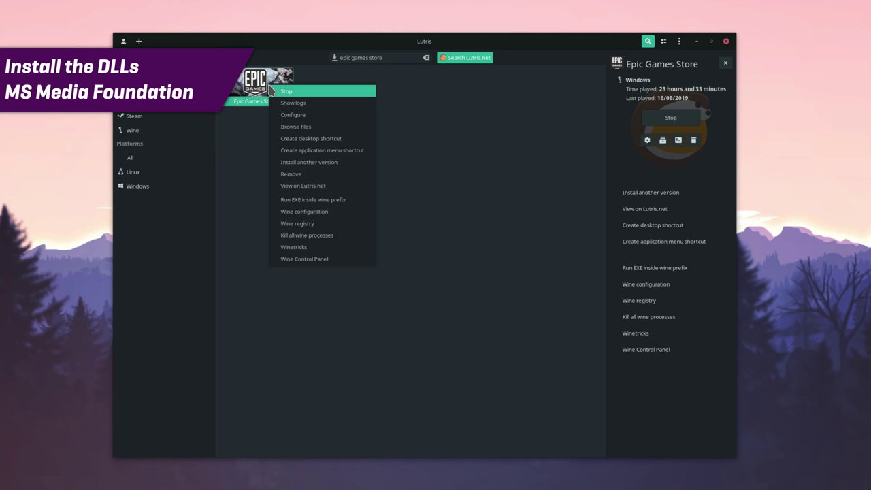
left_click(317, 116)
left_click(374, 153)
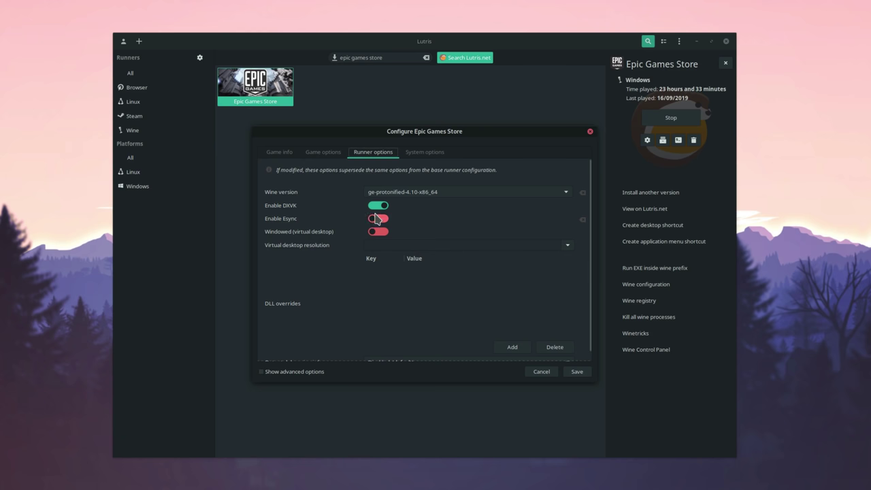
left_click(332, 156)
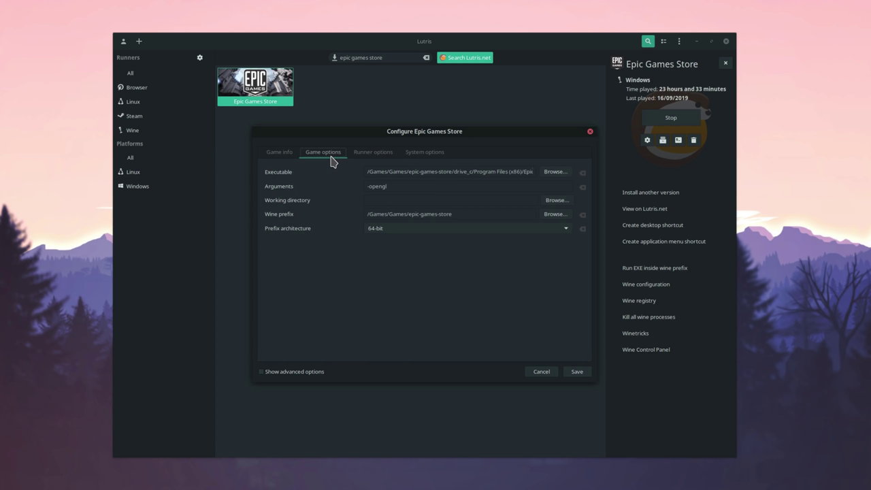
left_click_drag(409, 190, 360, 185)
left_click(414, 188)
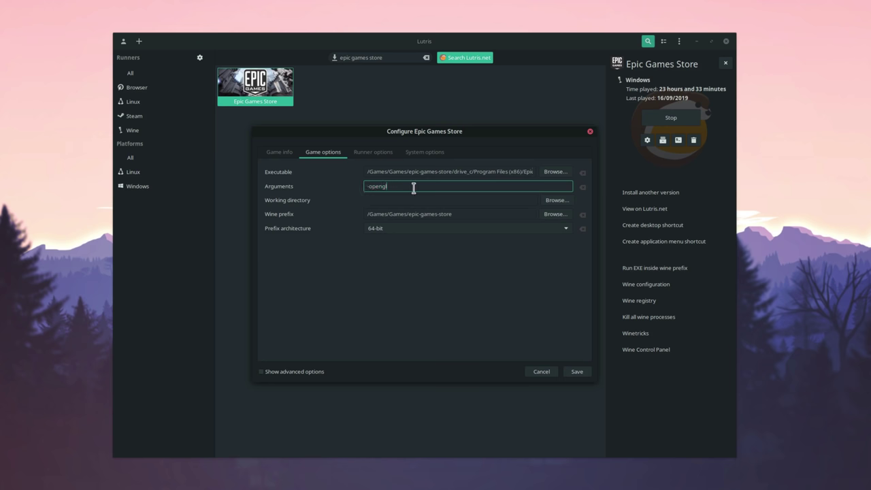
left_click(419, 154)
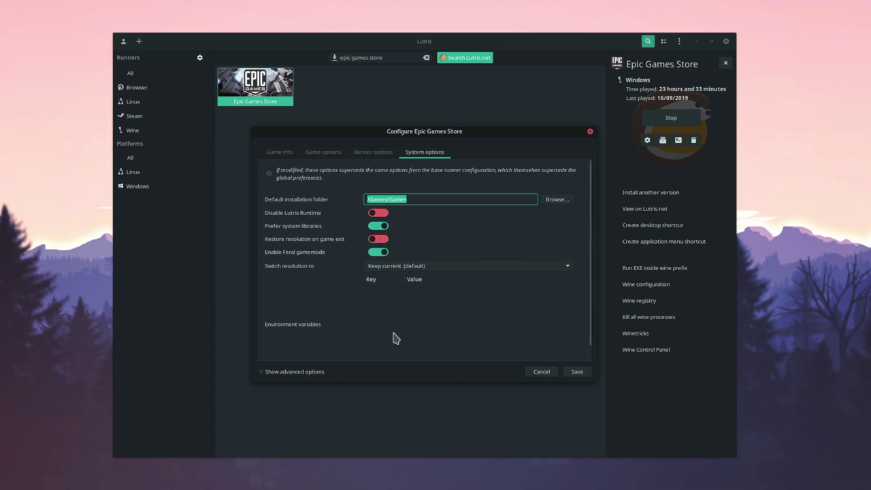
left_click(541, 373)
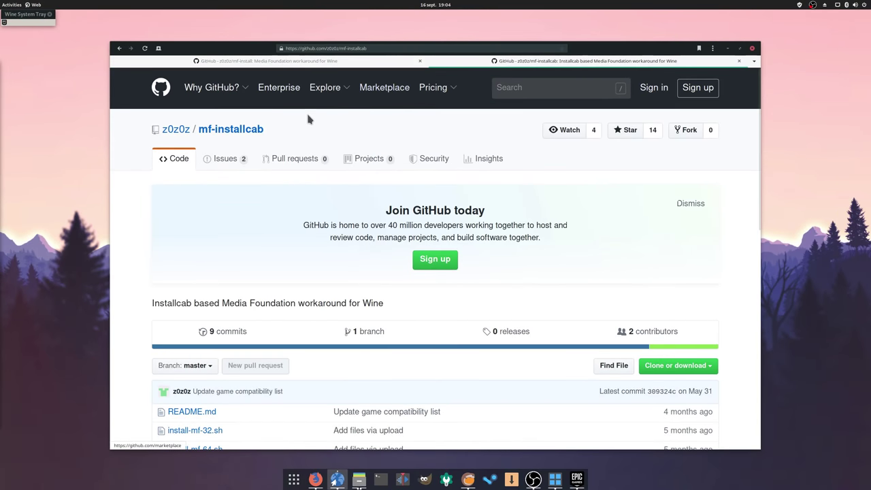
Step: Download the z0z0z/mf-installcab repository from GitHub as a ZIP archive
left_click_drag(305, 110, 132, 133)
left_click(324, 131)
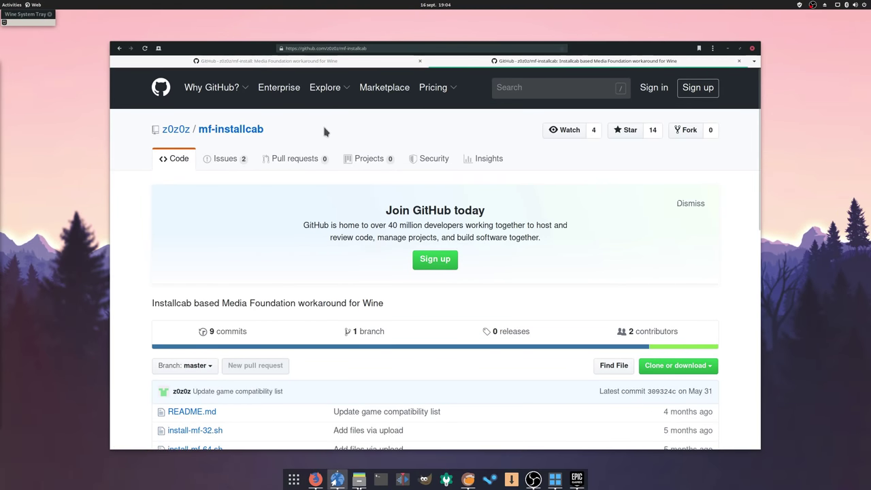
left_click(680, 367)
scroll(661, 401, "down", 1)
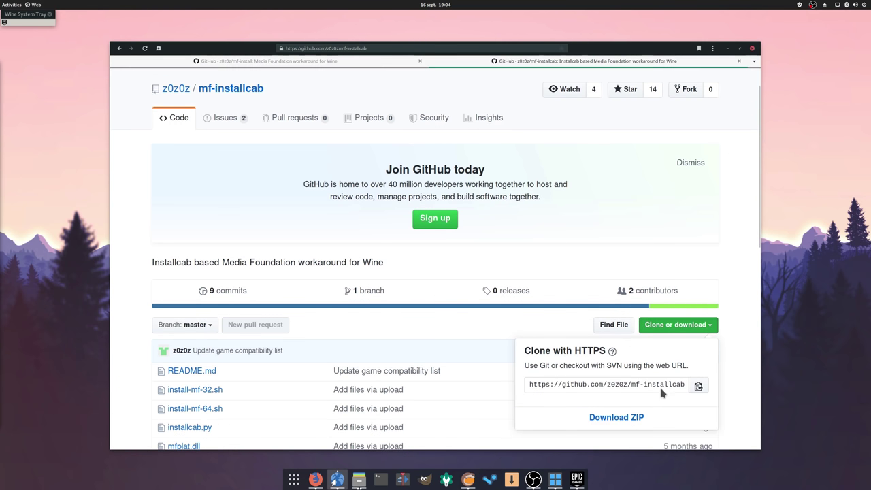
left_click(613, 417)
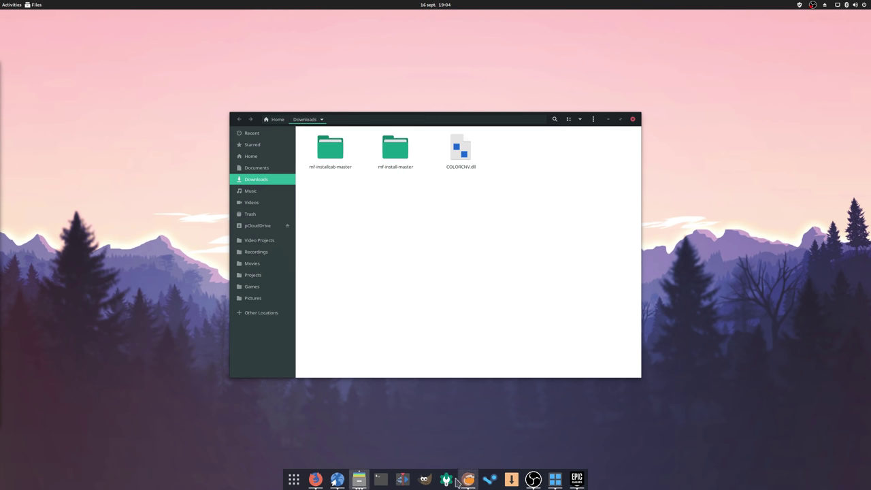
Step: Open a terminal, enlarge its text, and place it side by side with the Downloads folder window
left_click(382, 479)
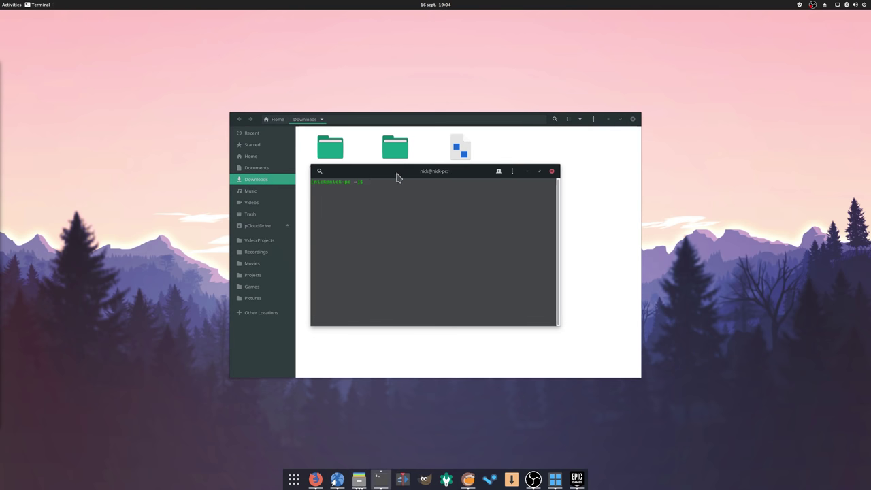
left_click(512, 171)
left_click(534, 192)
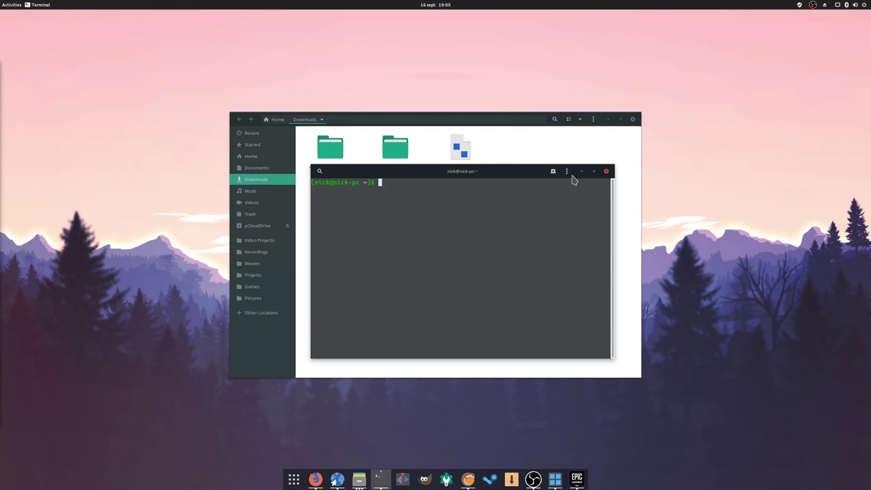
left_click(567, 171)
left_click(588, 192)
left_click_drag(538, 171, 447, 123)
left_click(593, 158)
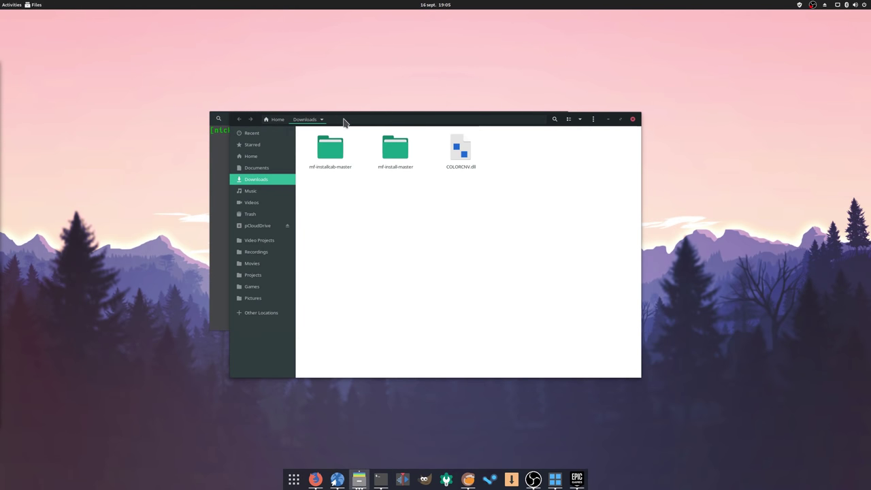
left_click_drag(344, 121, 555, 118)
left_click_drag(379, 115, 221, 111)
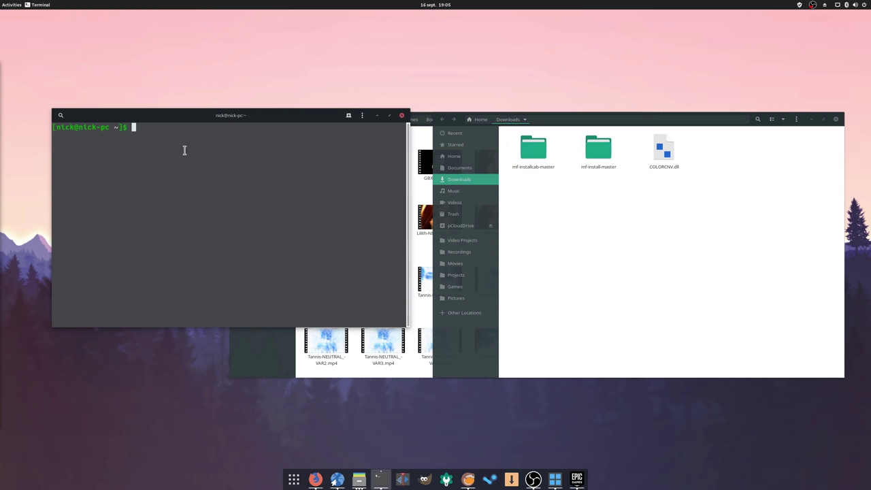
Step: Change the terminal's working directory to Downloads/mf-install-master
type("cd Do")
key("Tab")
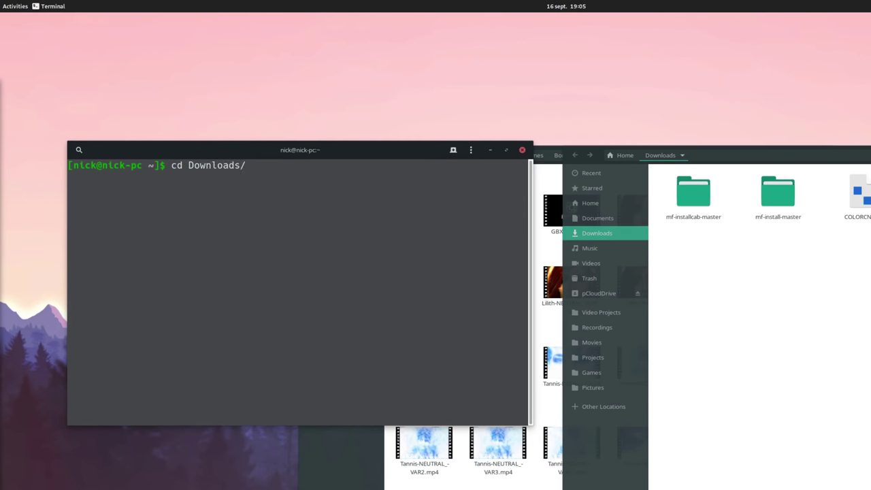
type("mf-install")
key("Return")
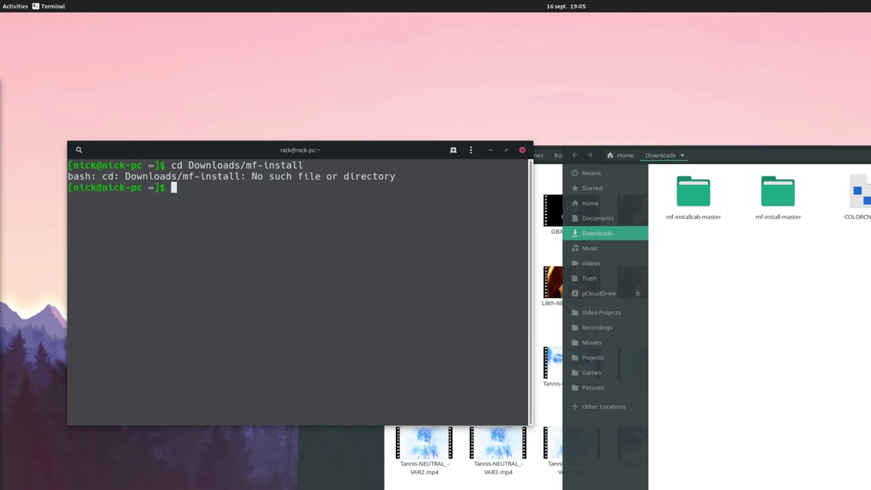
key("Up")
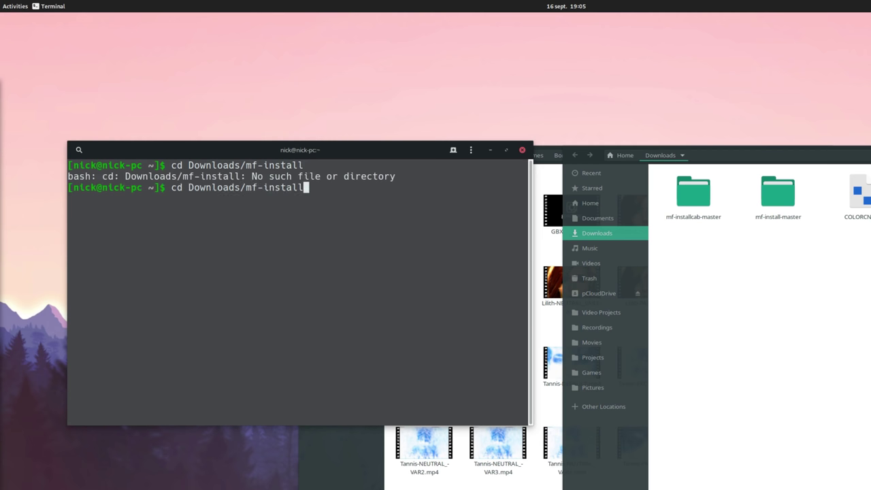
type("-")
key("Tab")
key("Return")
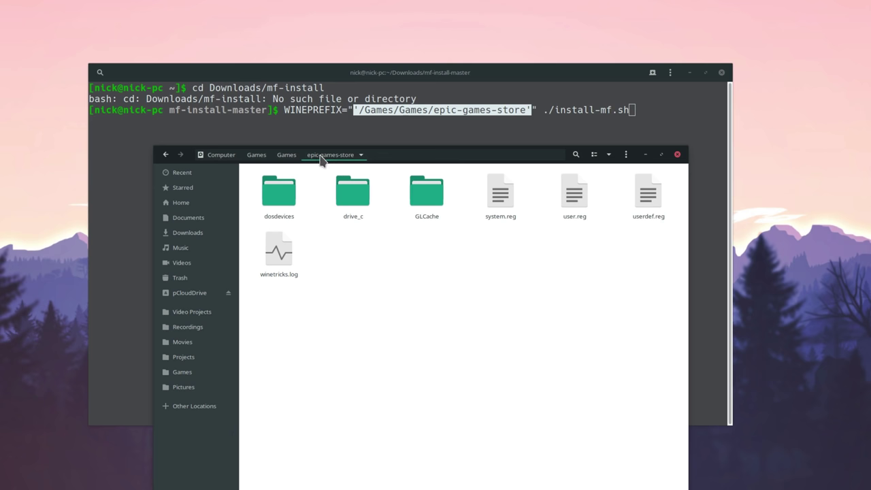
Step: Show the epic-games-store folder inside its parent Games folder and check the WINEPREFIX command for install-mf.sh in the terminal
left_click(292, 155)
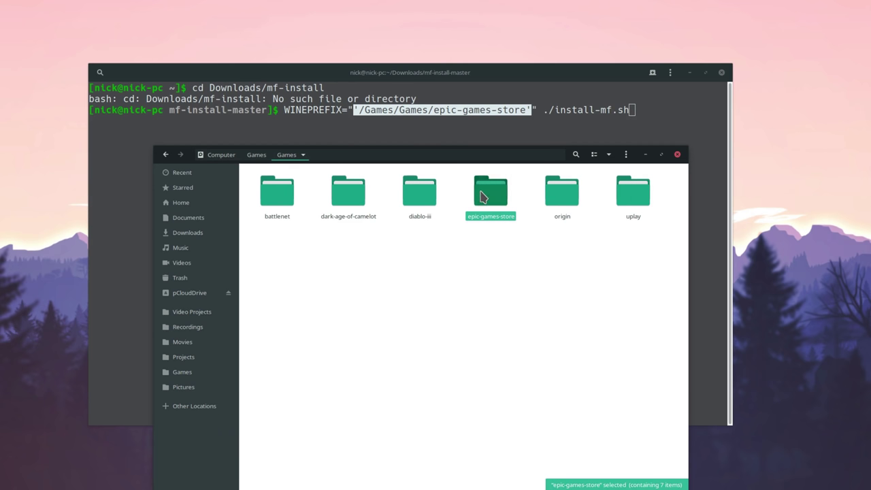
left_click(537, 117)
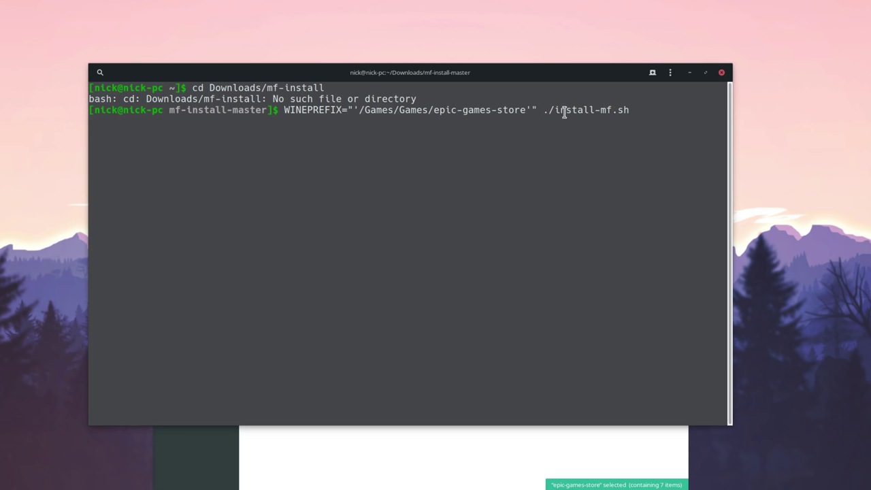
left_click_drag(565, 110, 642, 109)
left_click(642, 109)
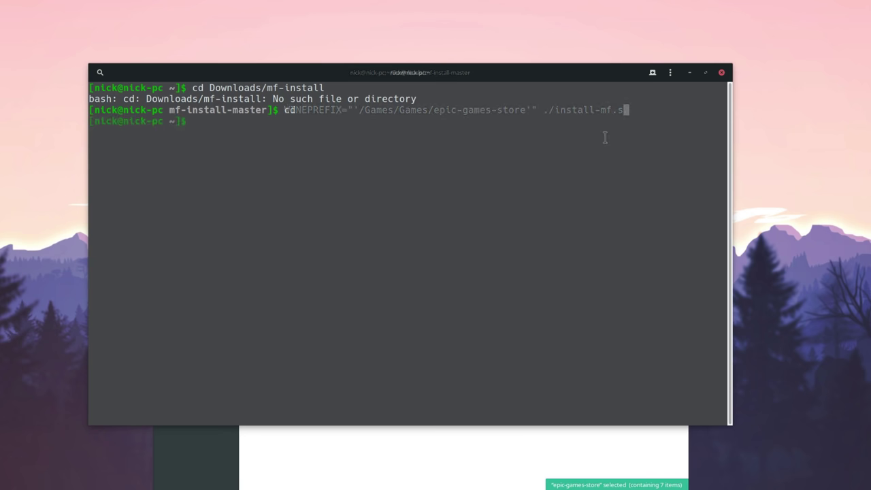
Step: Change the terminal's working directory to Downloads/mf-installcab-master, going through the home directory
type("cd")
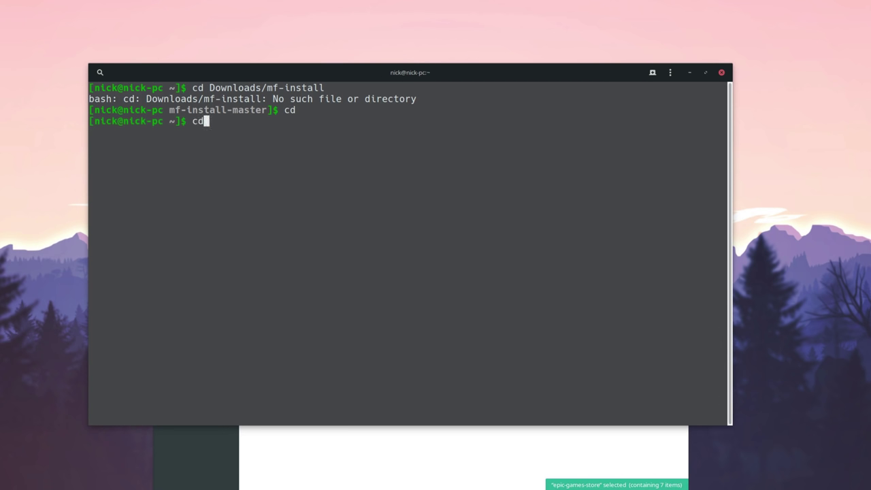
type(" Downloads/m")
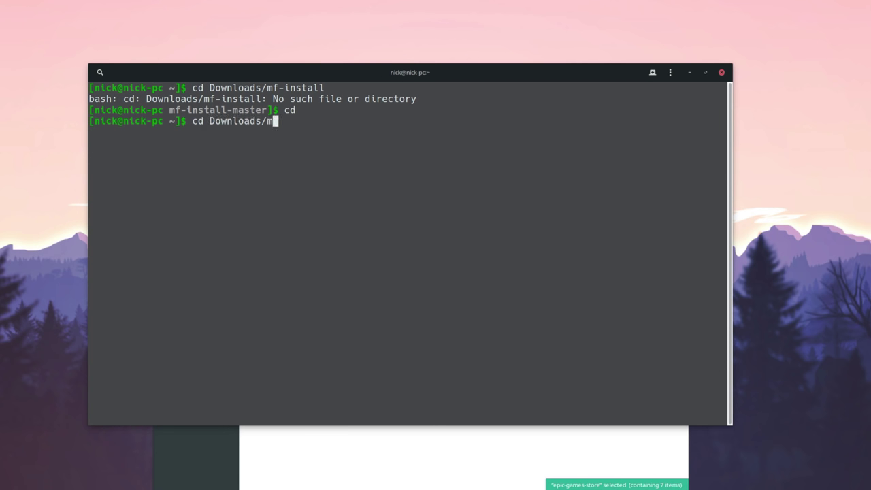
type("f-insta")
key("BackSpace")
type("tallcab")
key("Tab")
key("Return")
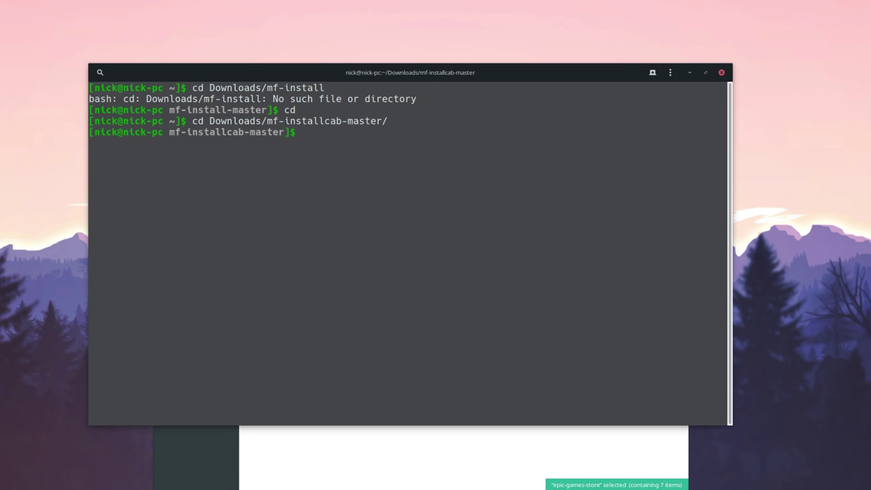
Step: Compose the install-mf-64 script command with WINEPREFIX set to the /Games/Games/epic-games-store folder path
type("WINEPREFIX")
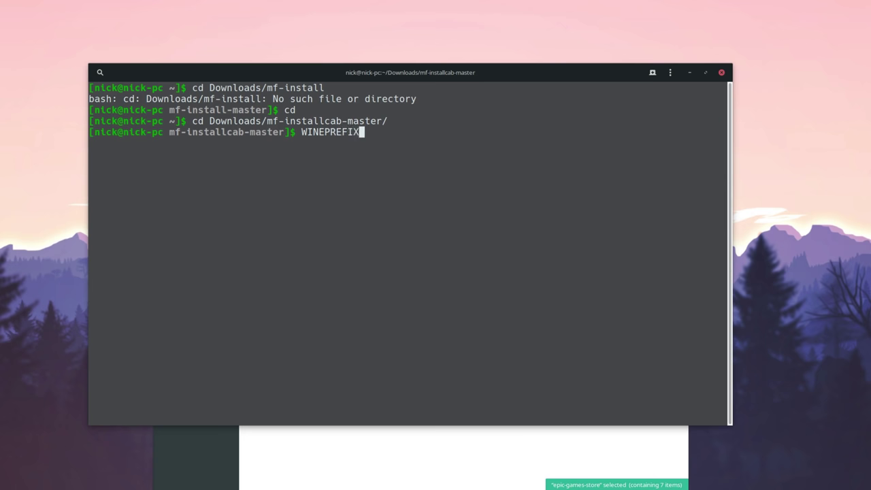
type("=\"")
left_click(382, 449)
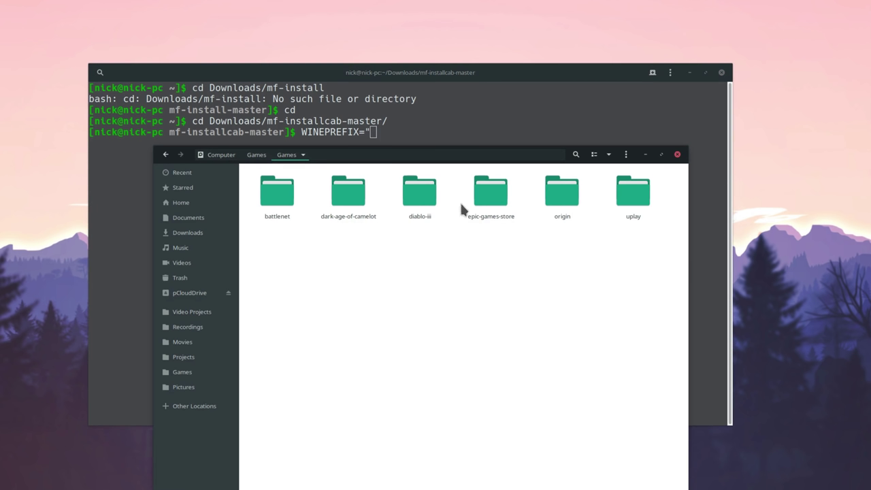
left_click_drag(484, 196, 436, 133)
left_click(549, 141)
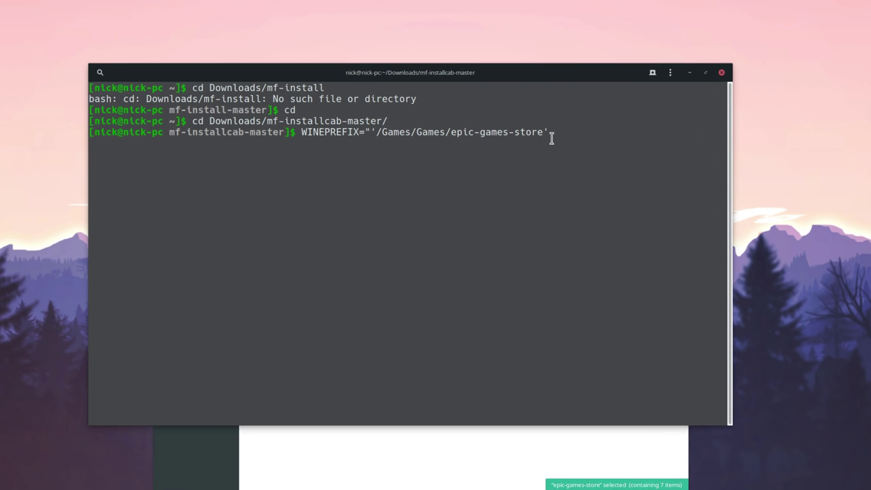
type("./install-mf-64")
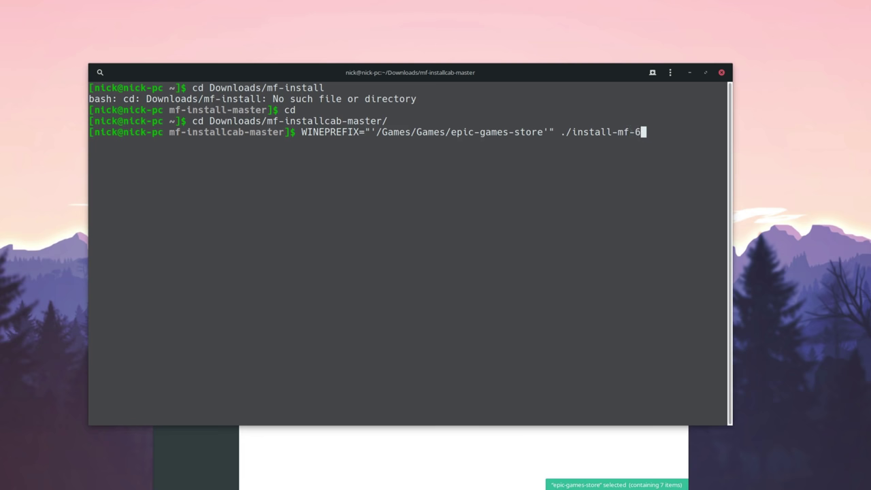
key("Tab")
left_click_drag(301, 132, 664, 132)
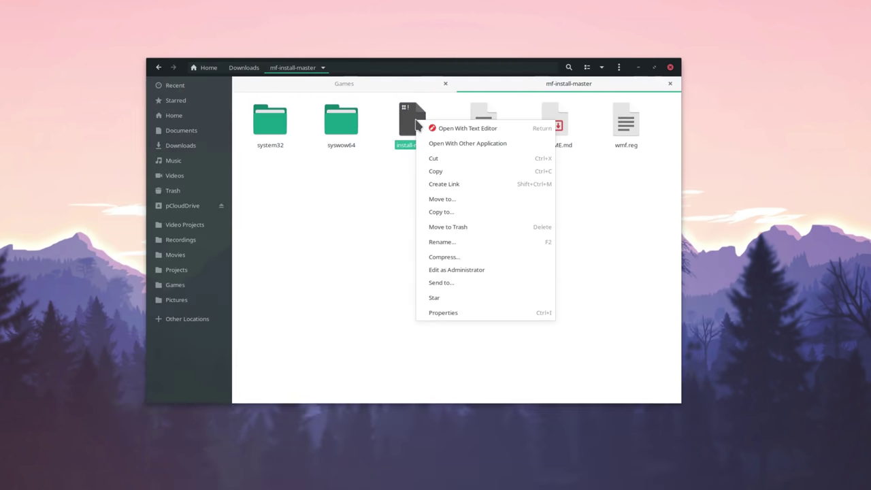
Step: Examine the execute permission in the properties of install-mf.sh and close them
left_click(471, 314)
left_click(416, 151)
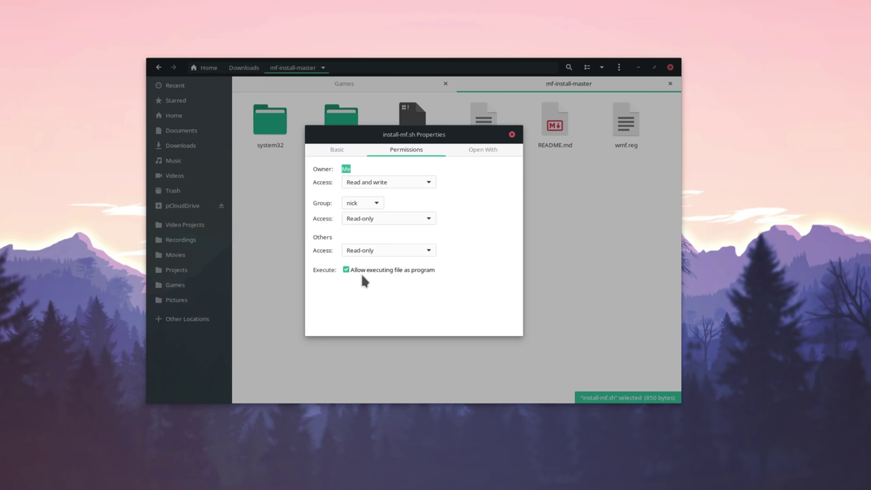
key("Escape")
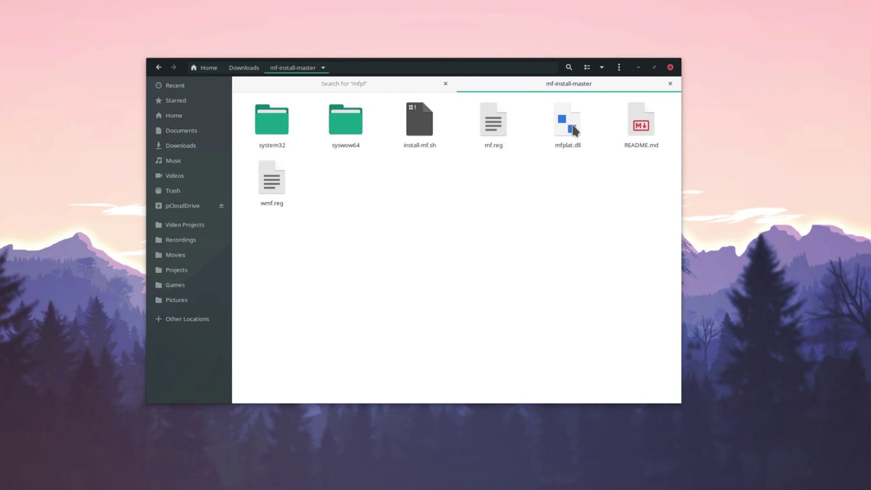
Step: Copy mfplat.dll from the mf-install-master folder
left_click_drag(542, 164, 581, 107)
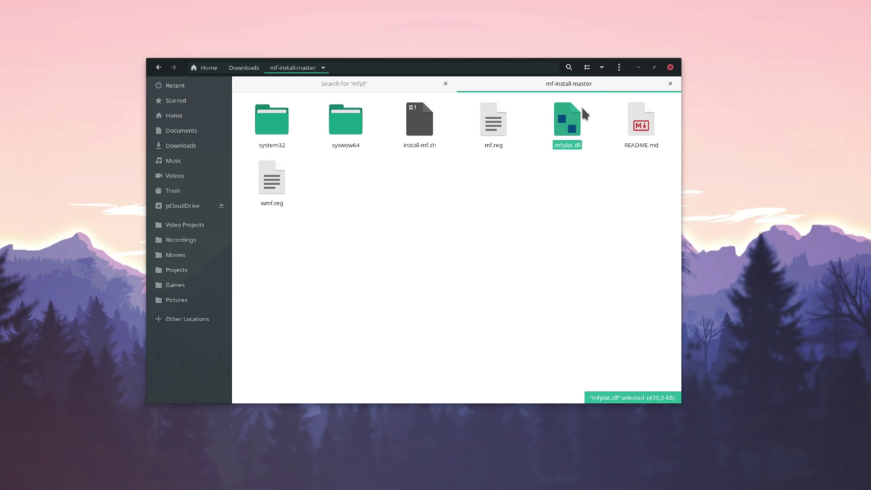
right_click(567, 127)
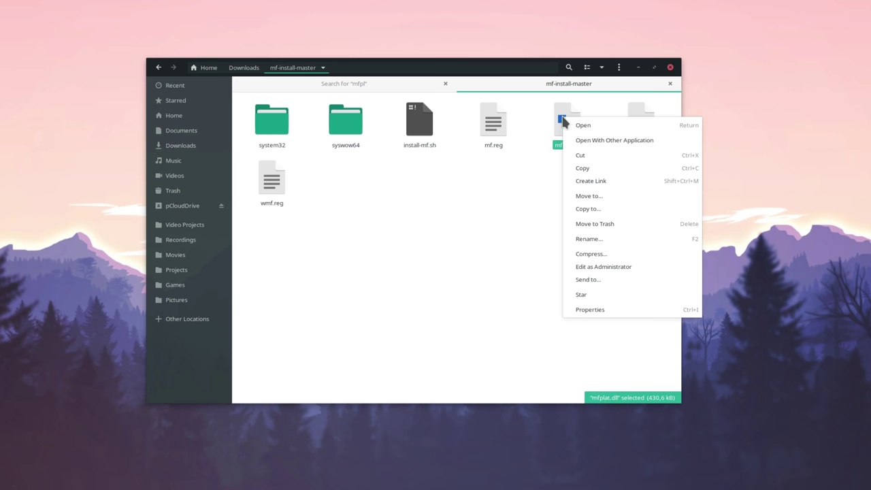
left_click(588, 170)
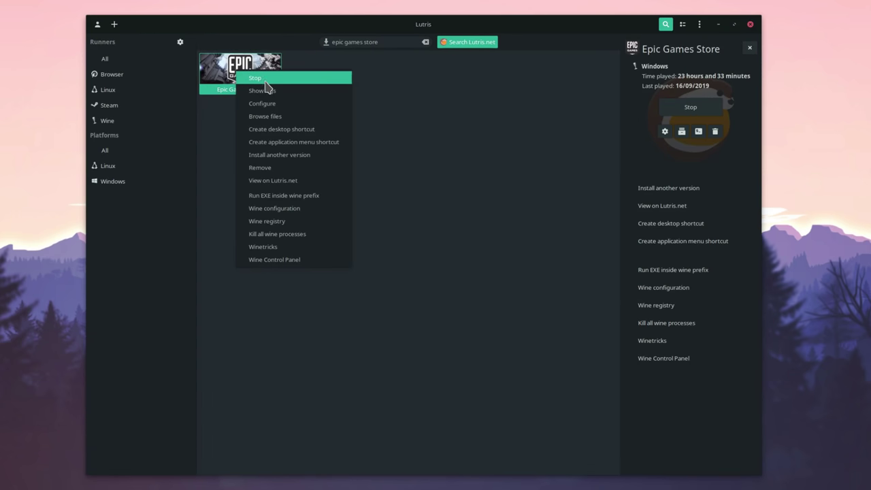
Step: Browse the Epic Games Store files from Lutris to drive_c/Program Files/Epic Games/Borderlands3 and select mfplat.dll there
left_click(275, 117)
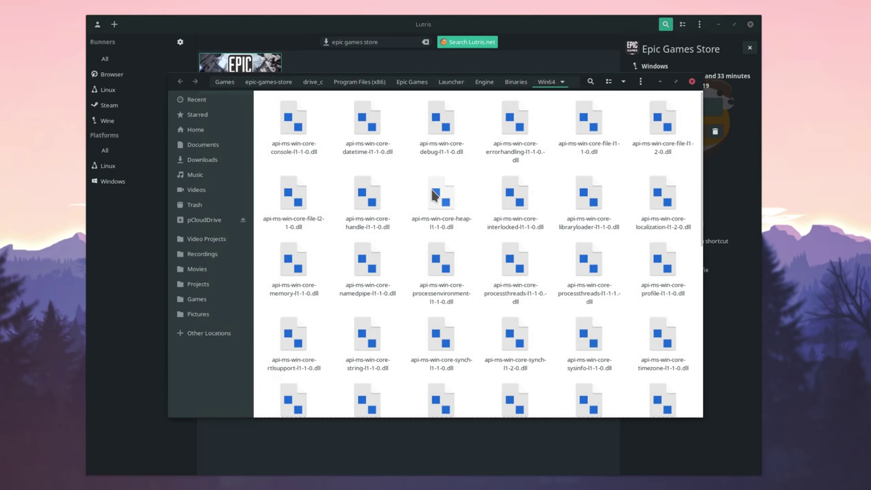
left_click(315, 83)
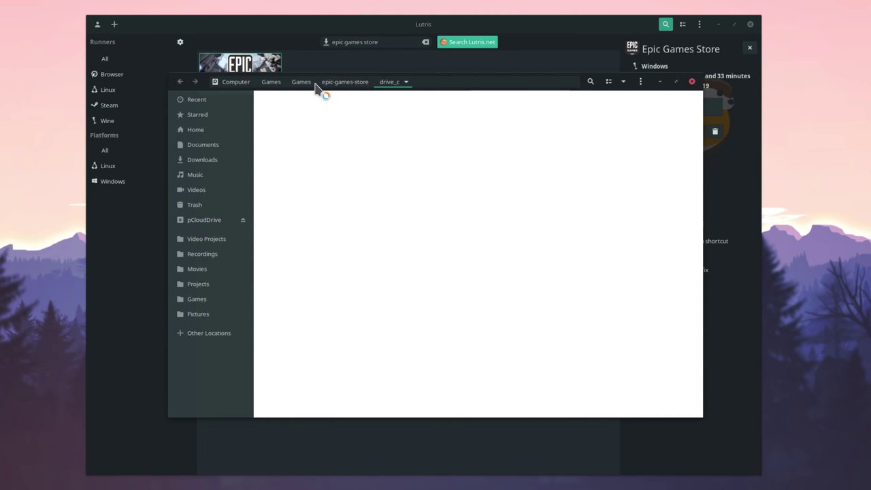
double_click(368, 120)
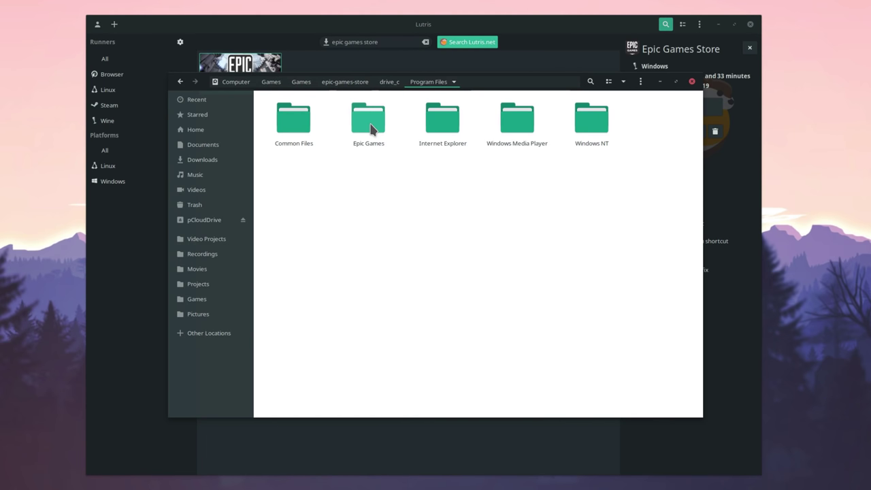
double_click(369, 121)
double_click(369, 121)
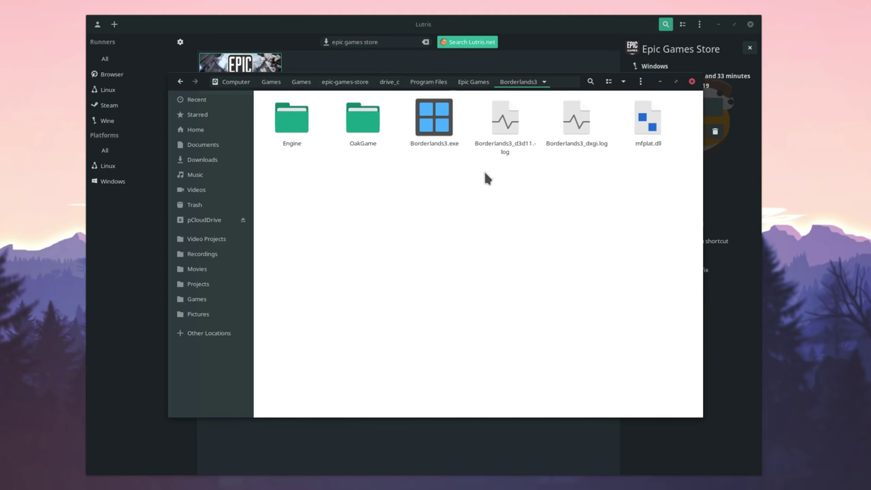
left_click(650, 122)
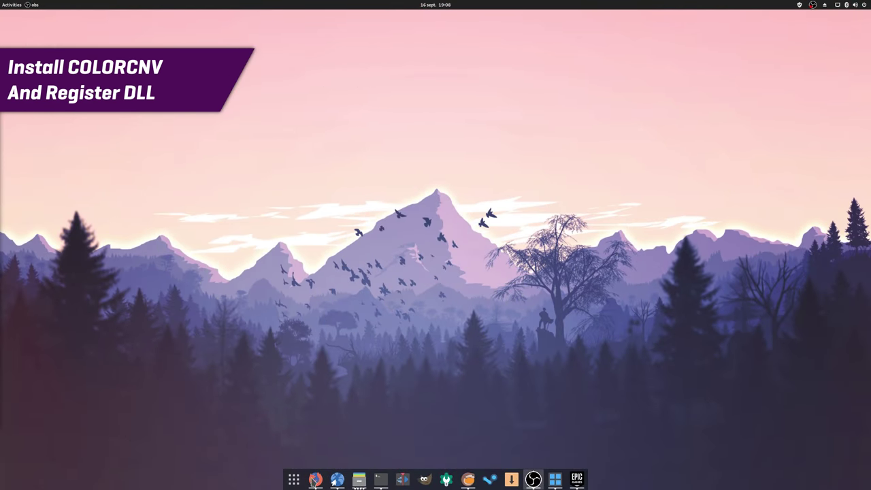
Step: Open the Downloads folder in the file manager and select COLORCNV.dll
left_click(358, 480)
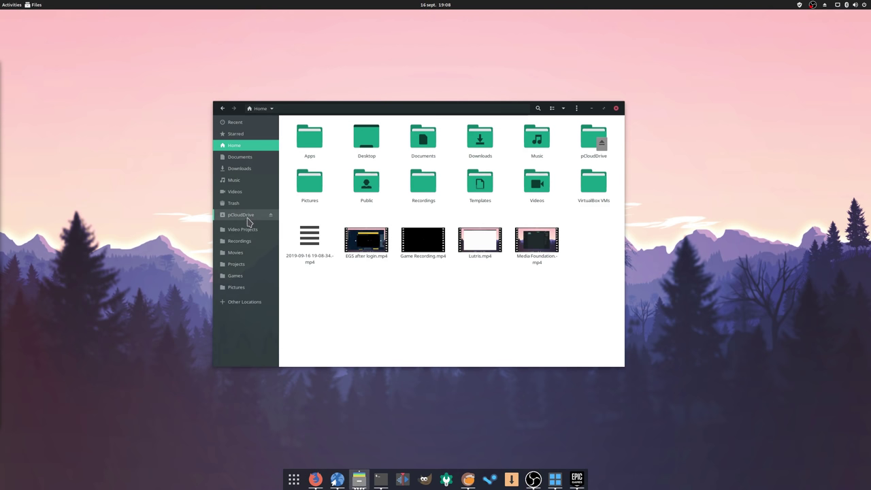
left_click(238, 168)
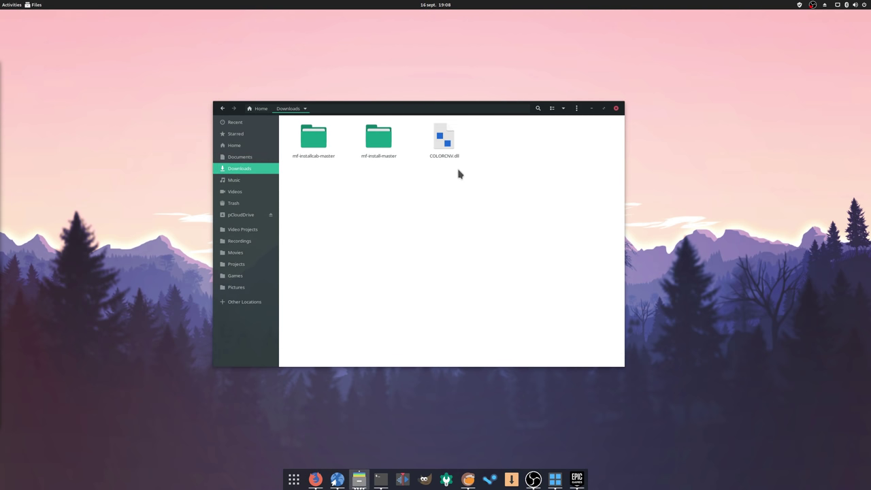
left_click(444, 137)
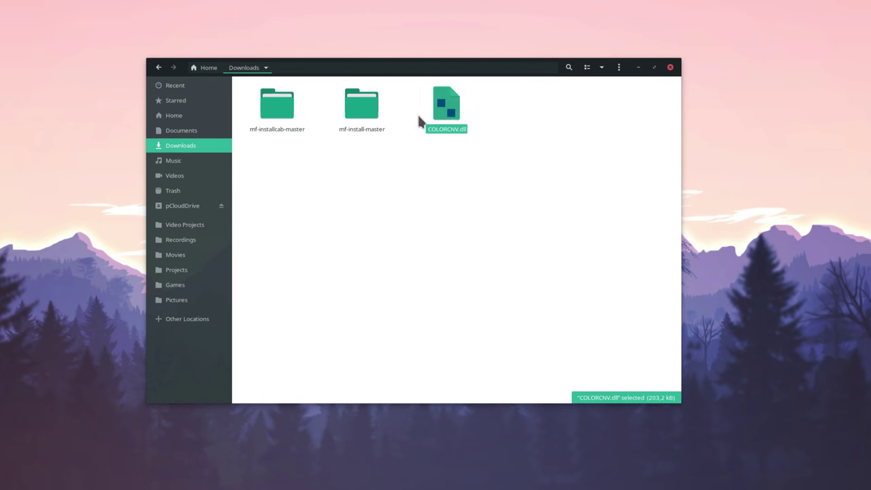
left_click(438, 141)
left_click(445, 103)
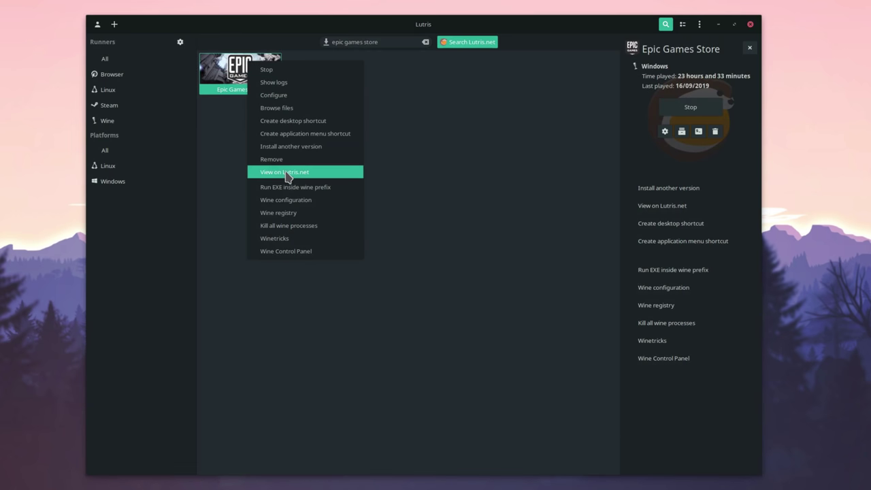
Step: Browse the Epic Games Store files from Lutris to the prefix's drive_c/windows/system32 folder
left_click(276, 108)
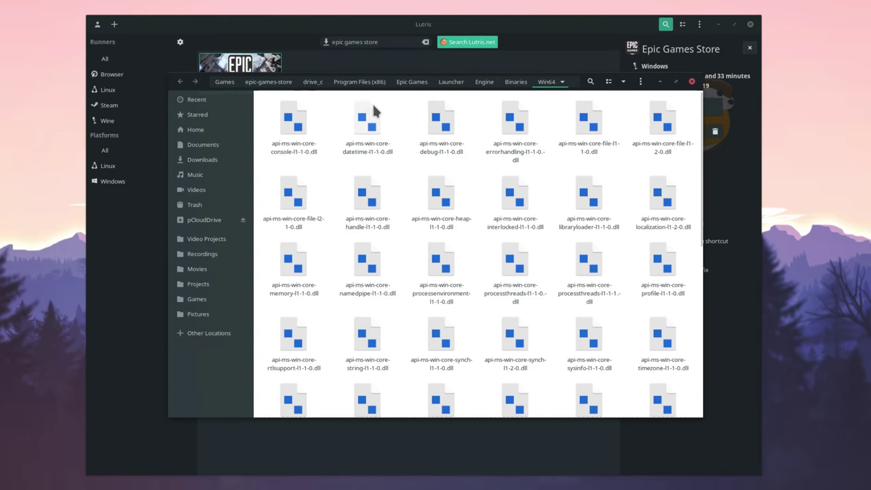
left_click(318, 82)
double_click(606, 121)
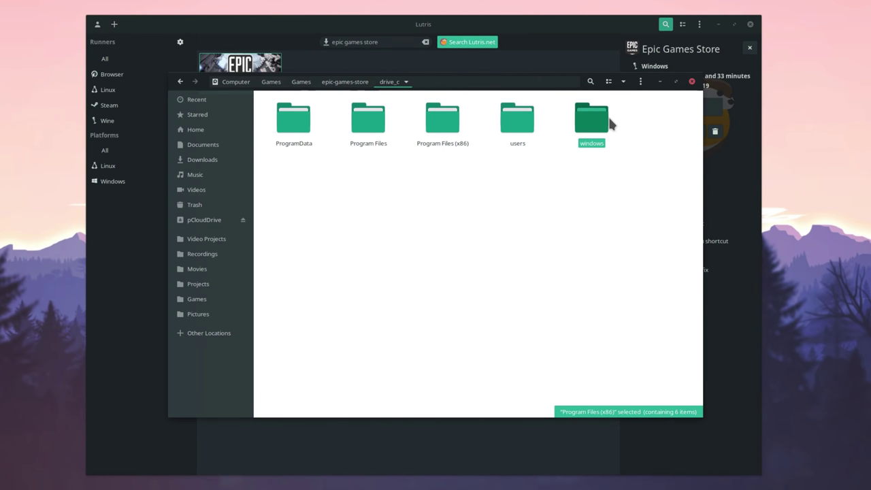
double_click(591, 183)
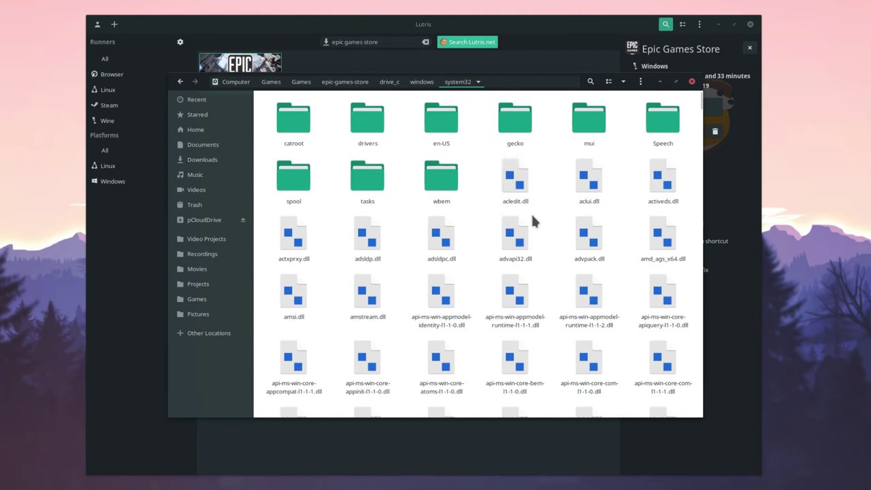
right_click(484, 162)
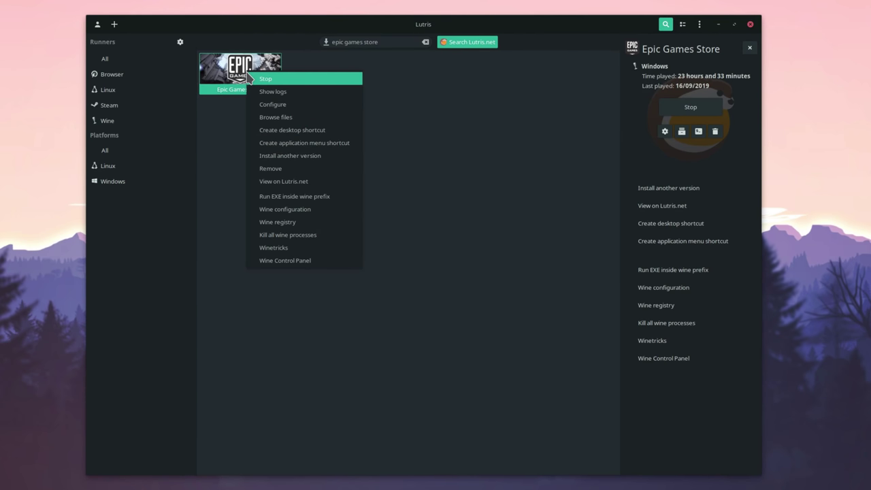
left_click(311, 225)
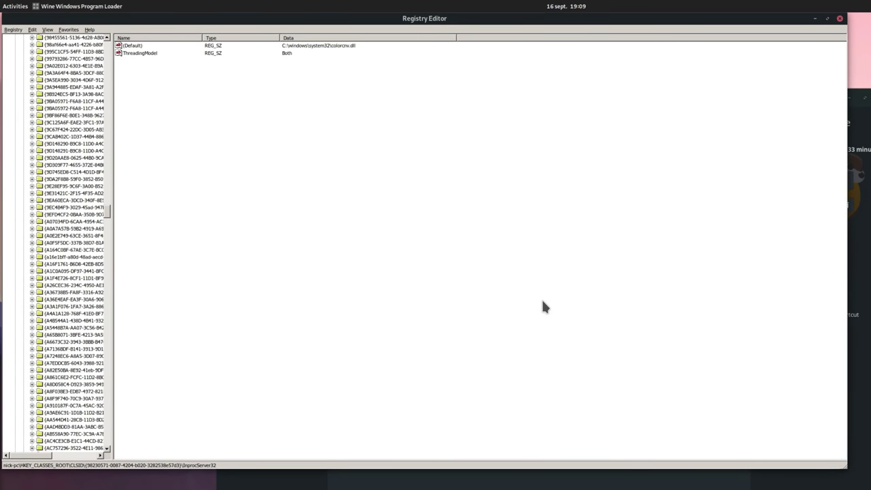
left_click_drag(113, 248, 197, 248)
left_click(127, 243)
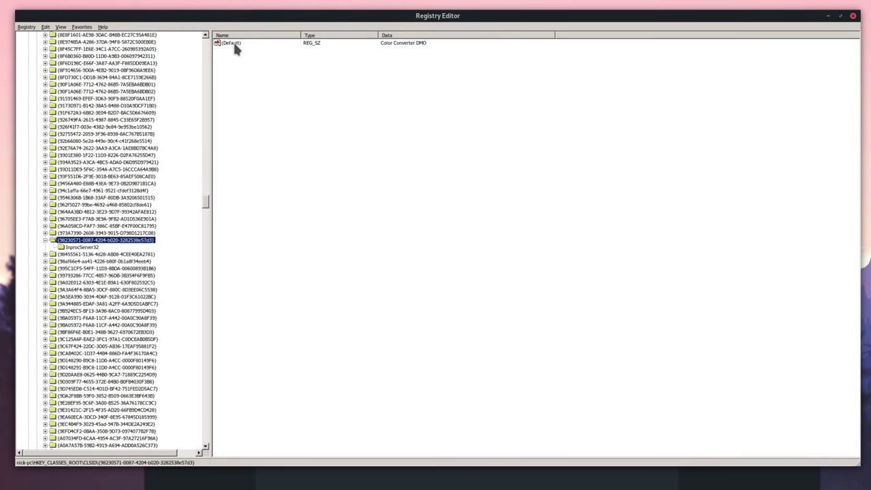
left_click(233, 43)
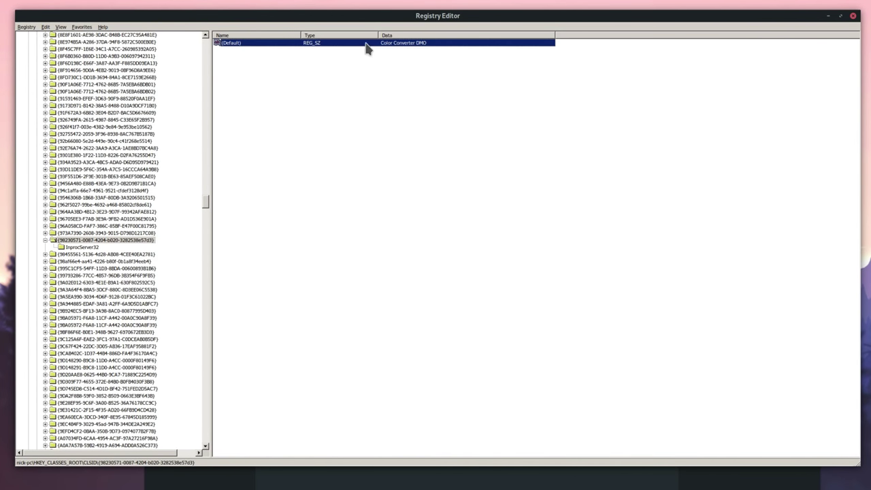
double_click(403, 44)
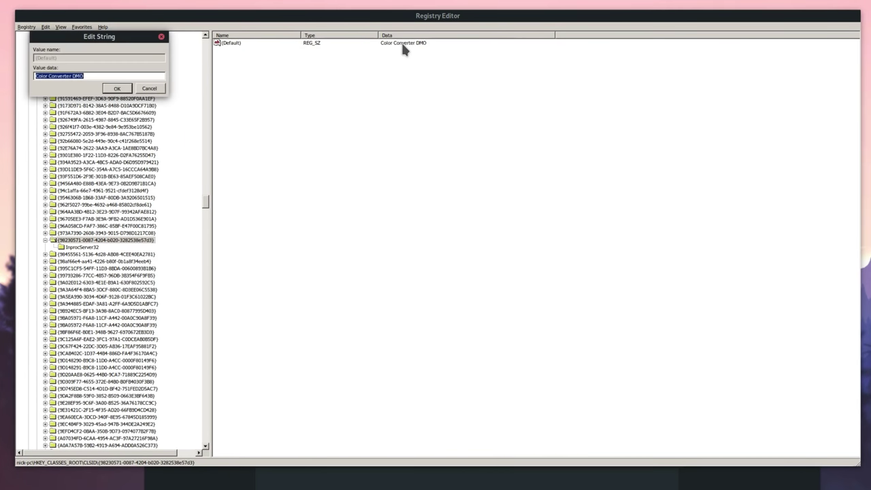
left_click(149, 89)
left_click(80, 248)
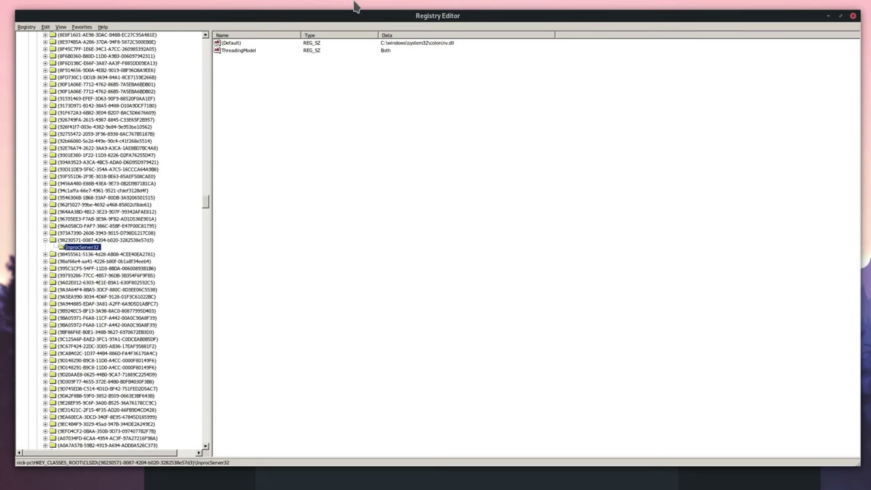
double_click(427, 43)
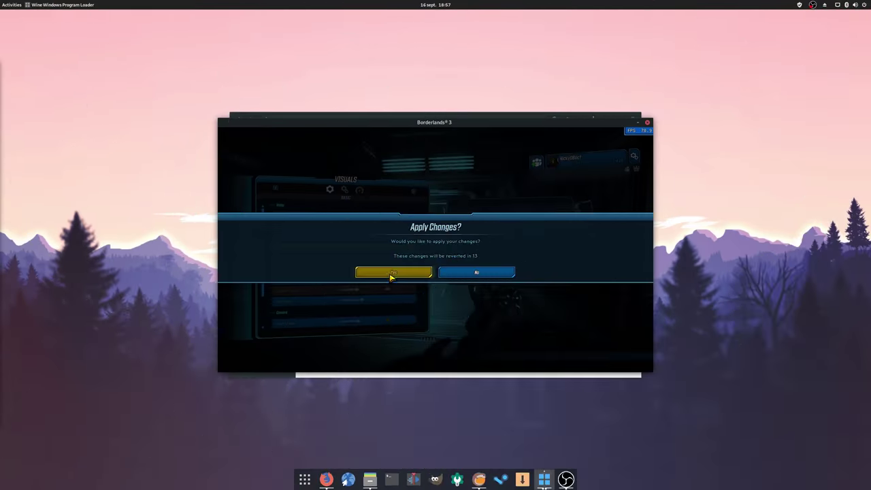
Step: Accept the changed visual settings in Borderlands 3
left_click(391, 279)
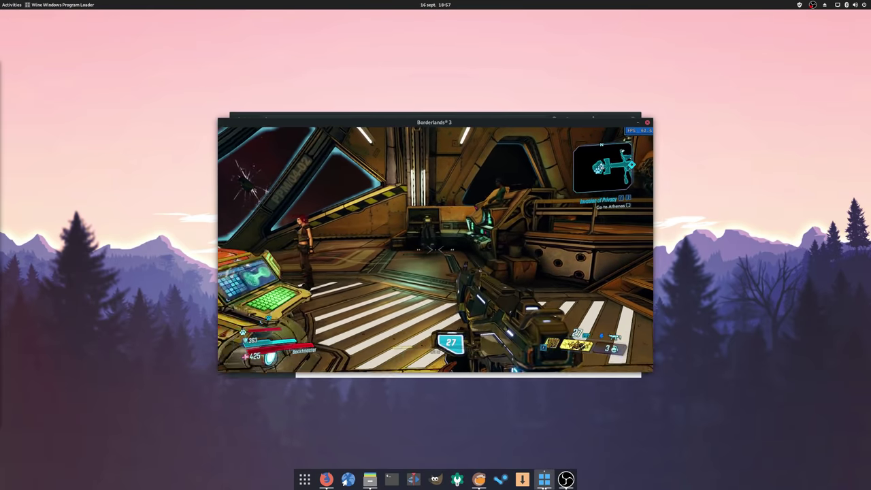
key("super")
key("super")
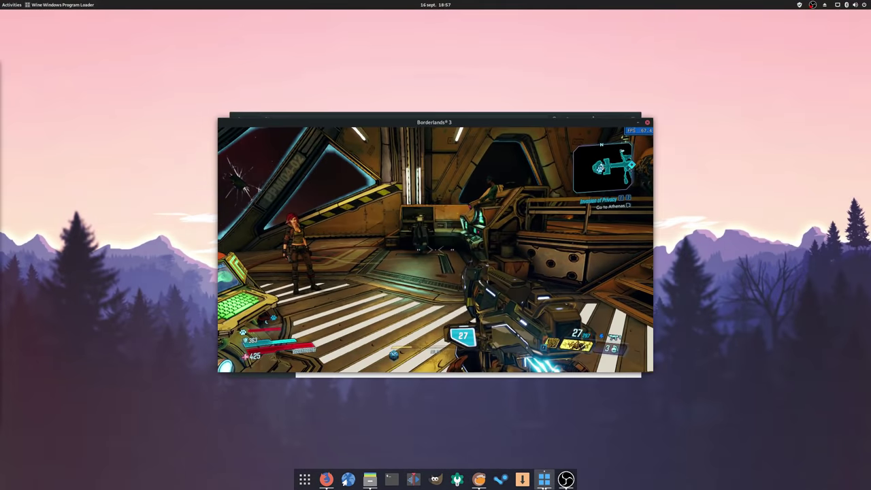
key("super")
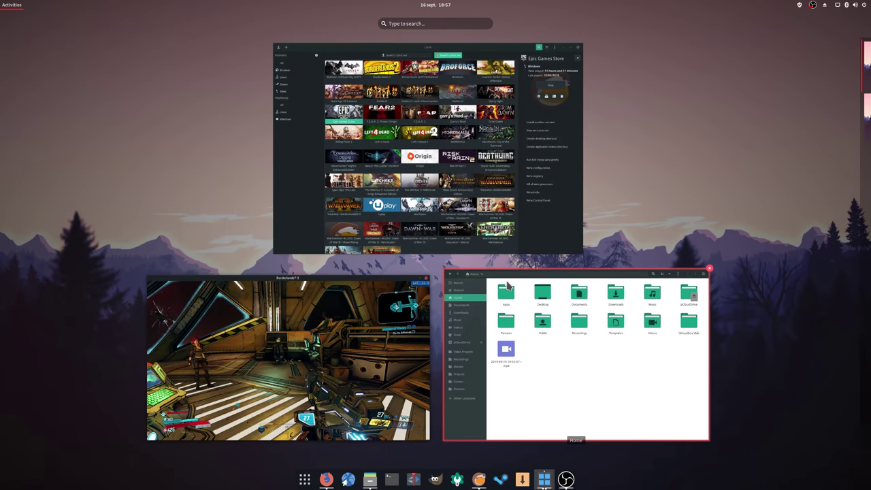
key("super")
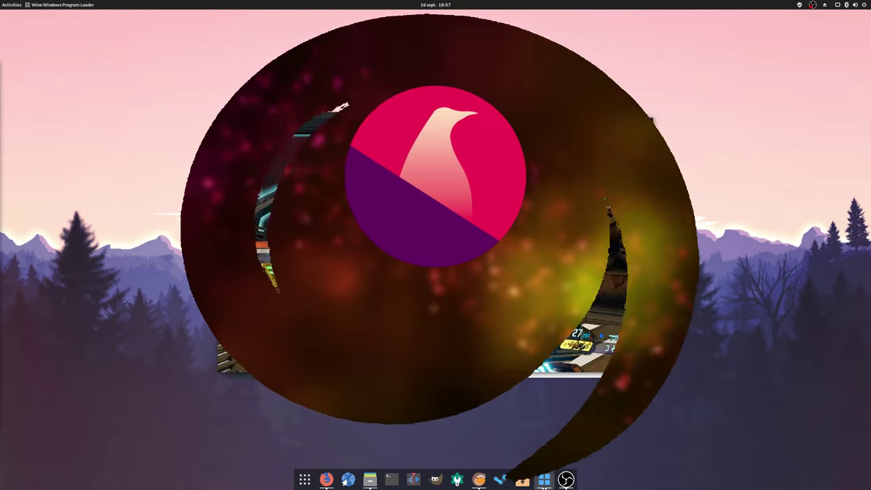